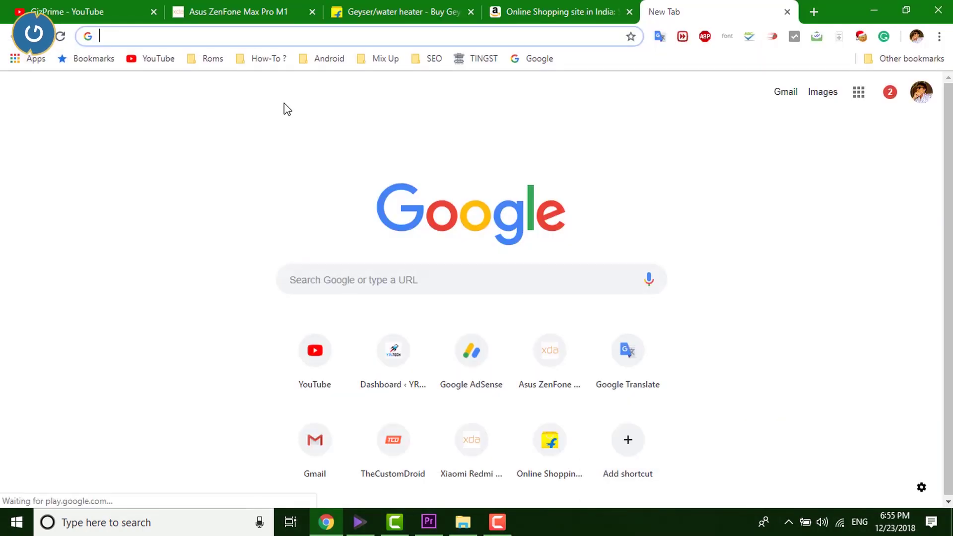
Search Google for 'how to convert mov to mp4' from a new tab and scroll through the results
click(334, 292)
text(how to convert)
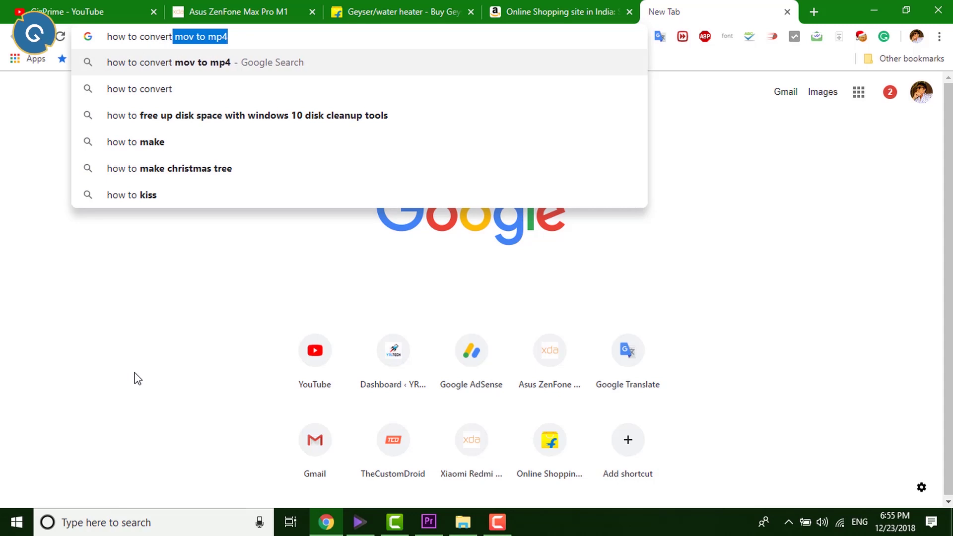
key(Right)
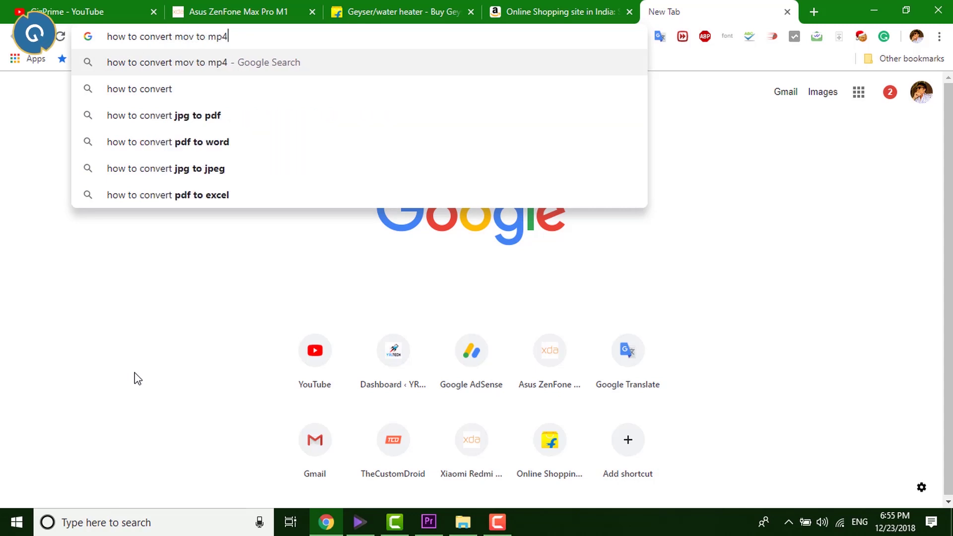
key(Return)
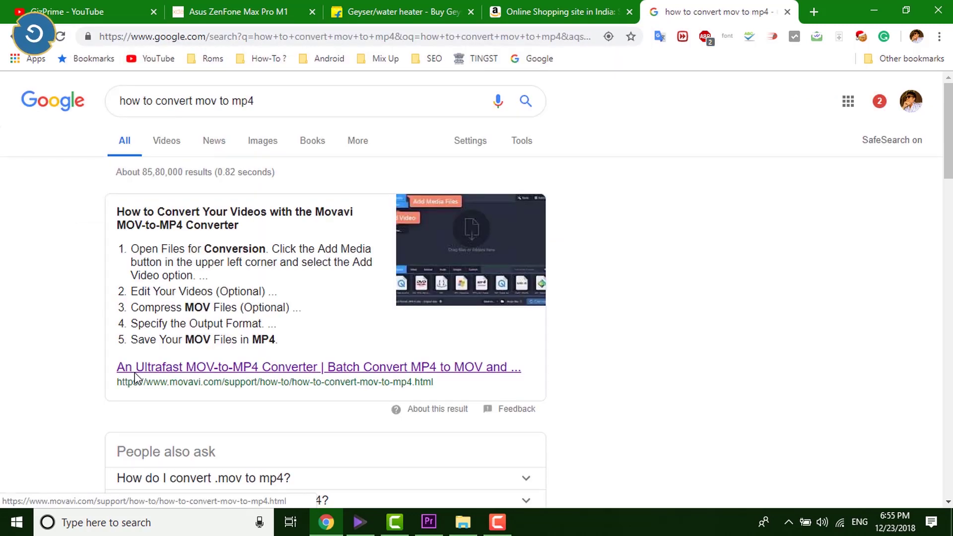
scroll(687, 286, down, 5)
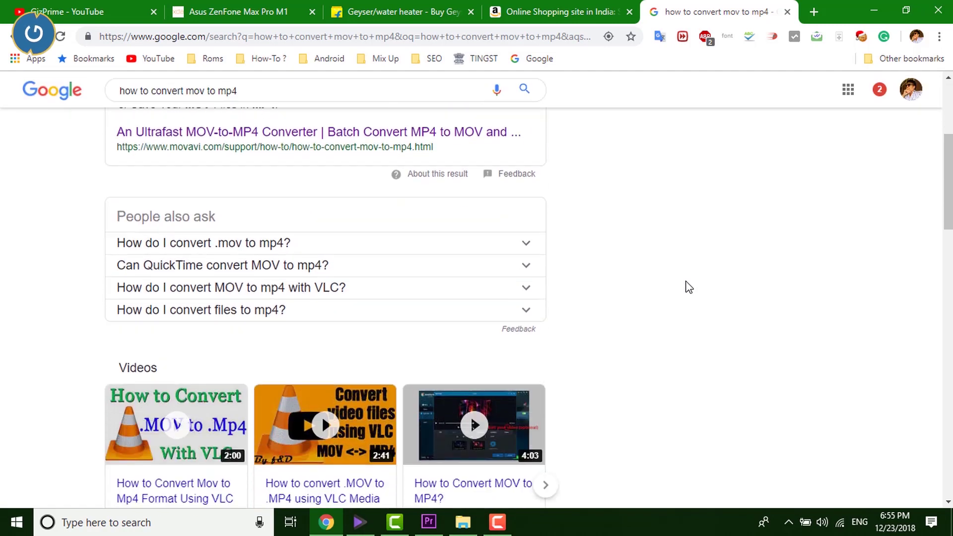
scroll(689, 285, down, 8)
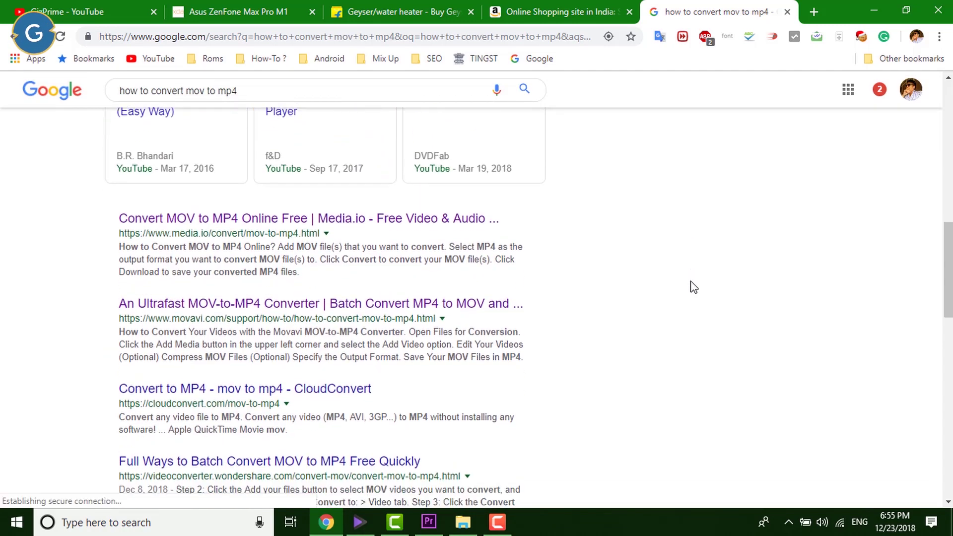
scroll(694, 287, down, 10)
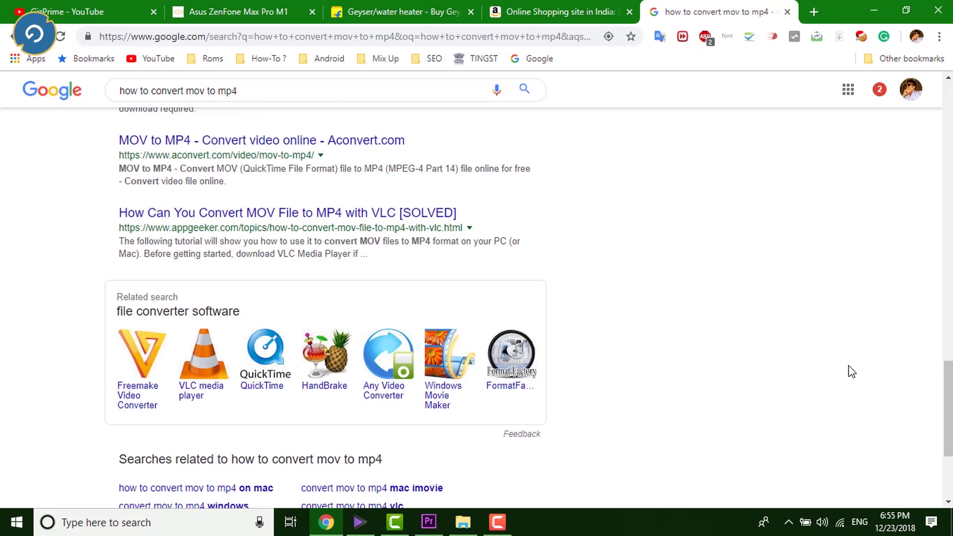
scroll(850, 372, up, 6)
scroll(837, 365, up, 15)
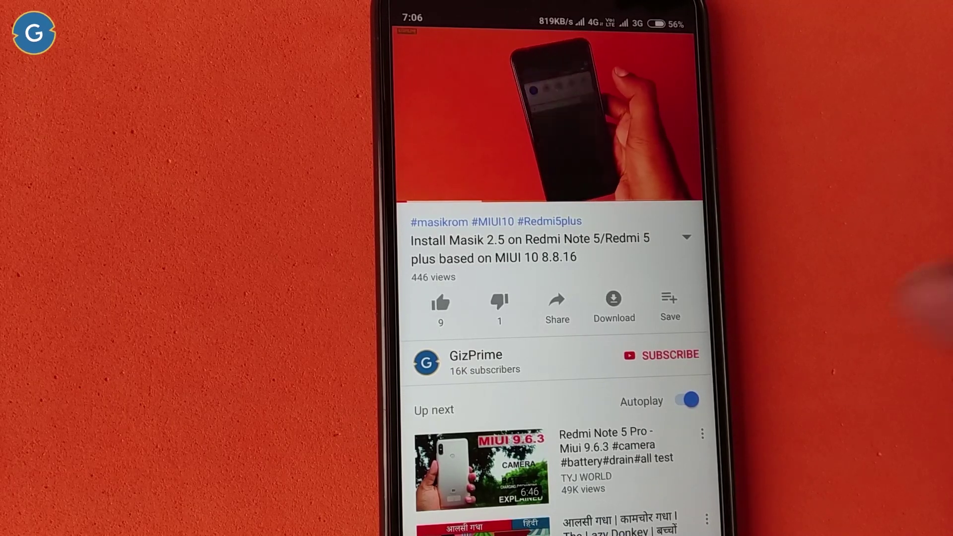
Open the Wondershare Video Converter Ultimate home page in the browser
click(663, 355)
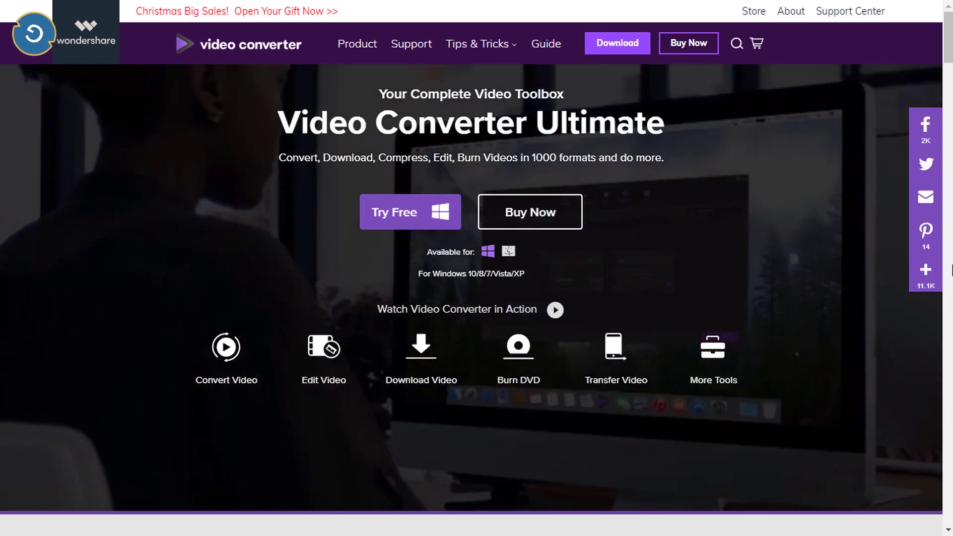
Scroll down the product page to the conversion features and back up
scroll(951, 271, down, 10)
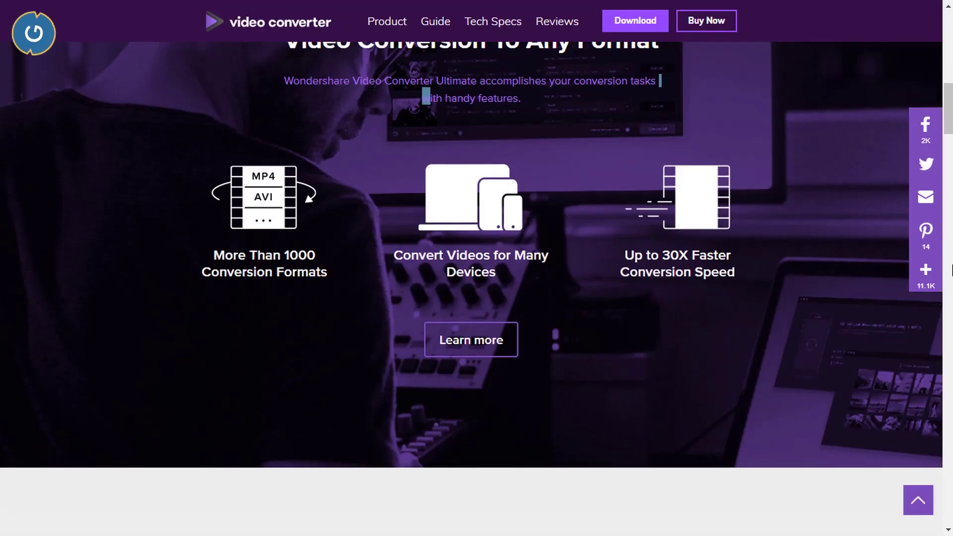
scroll(951, 270, up, 1)
scroll(951, 270, up, 1)
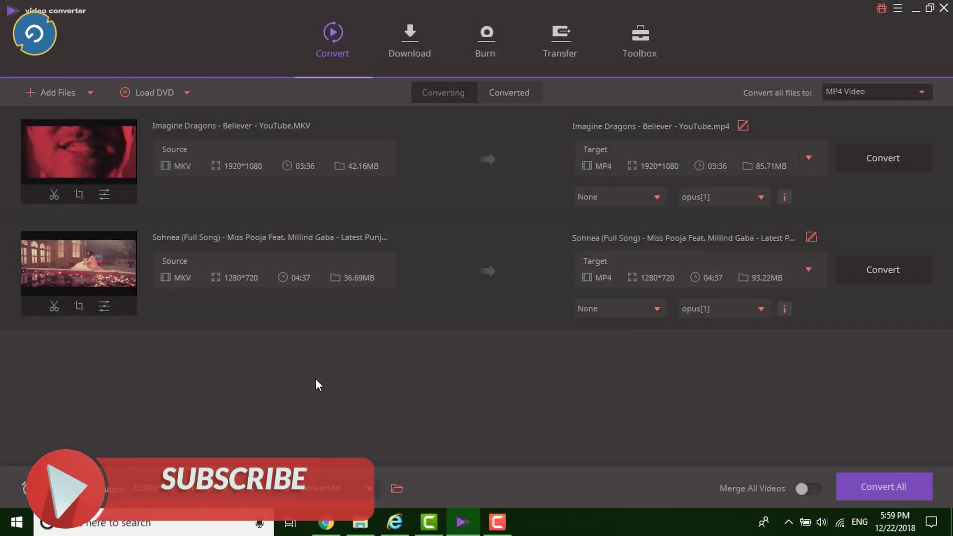
click(808, 159)
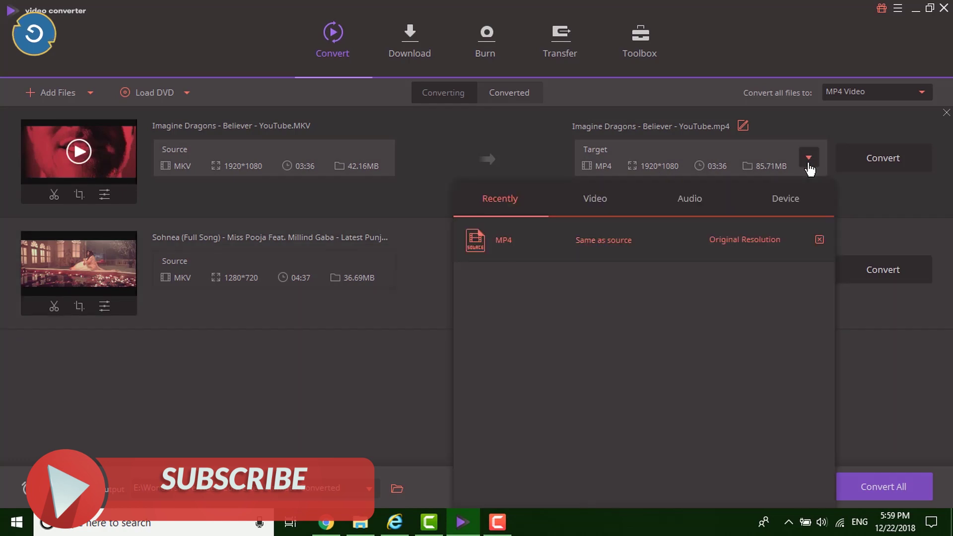
click(593, 199)
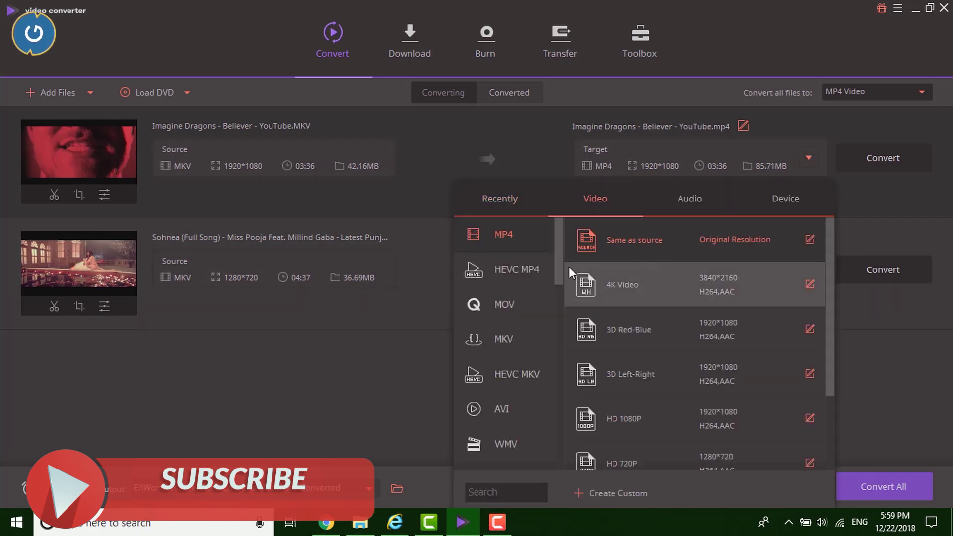
drag(557, 272, 563, 436)
click(684, 204)
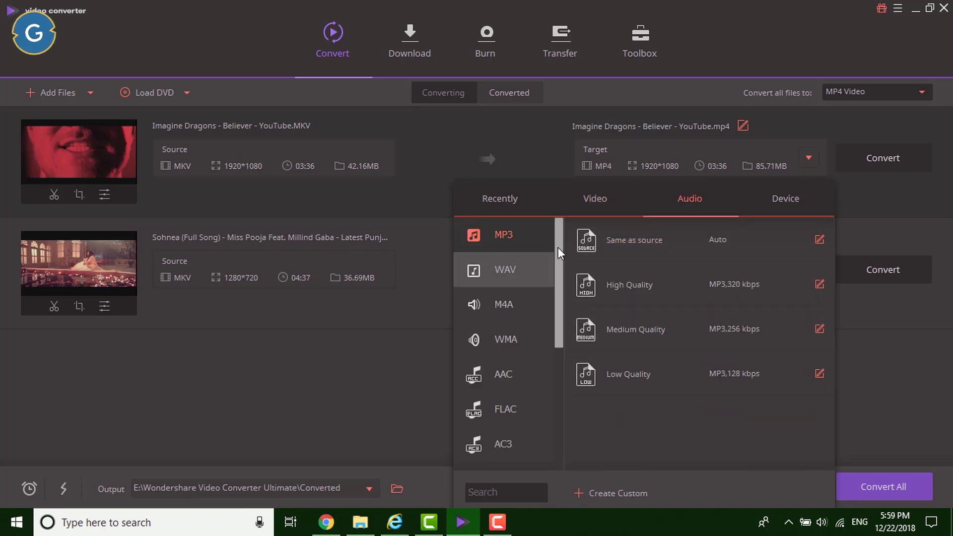
drag(557, 247, 562, 365)
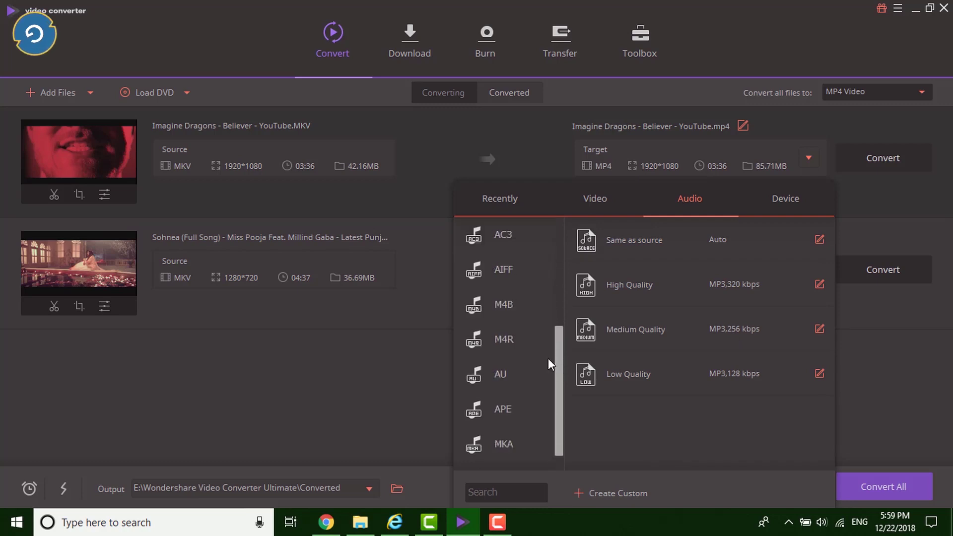
click(796, 198)
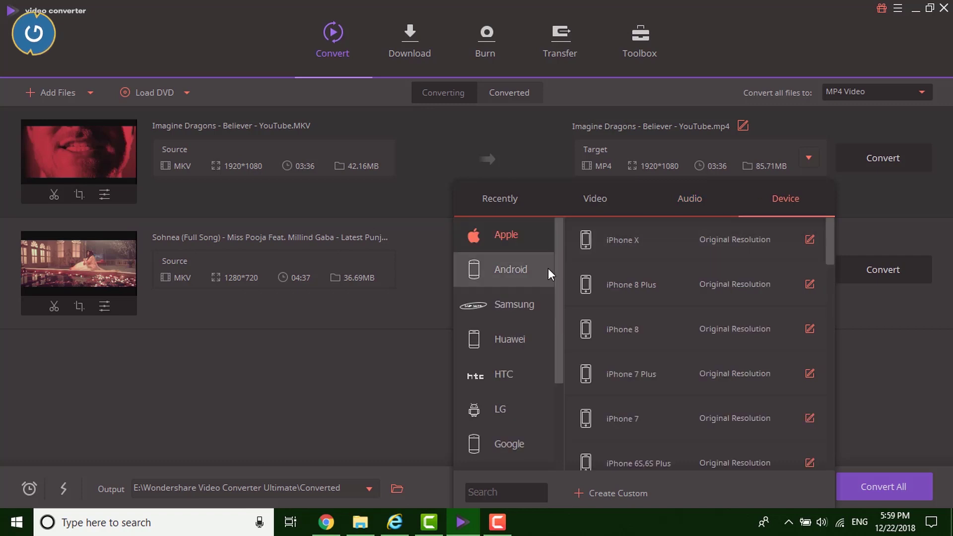
drag(560, 269, 563, 374)
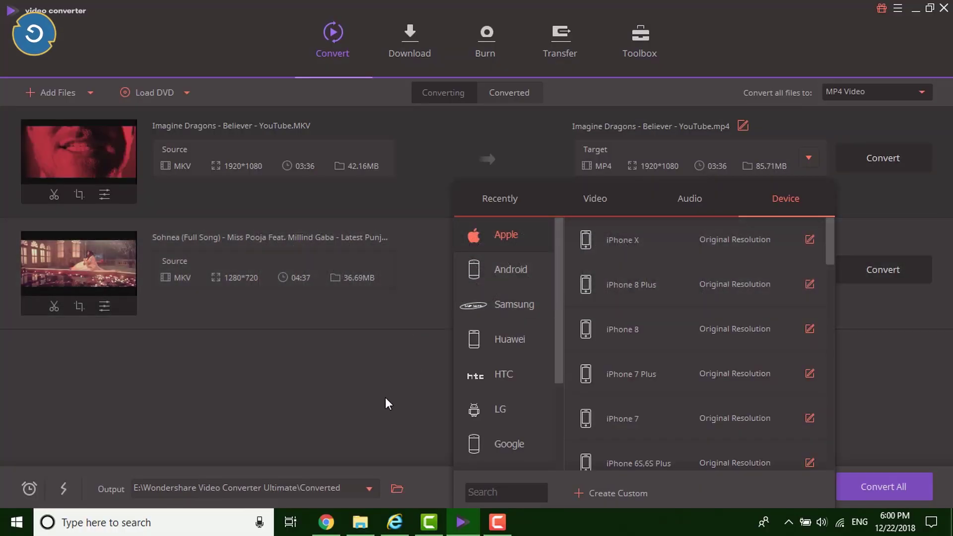
click(385, 396)
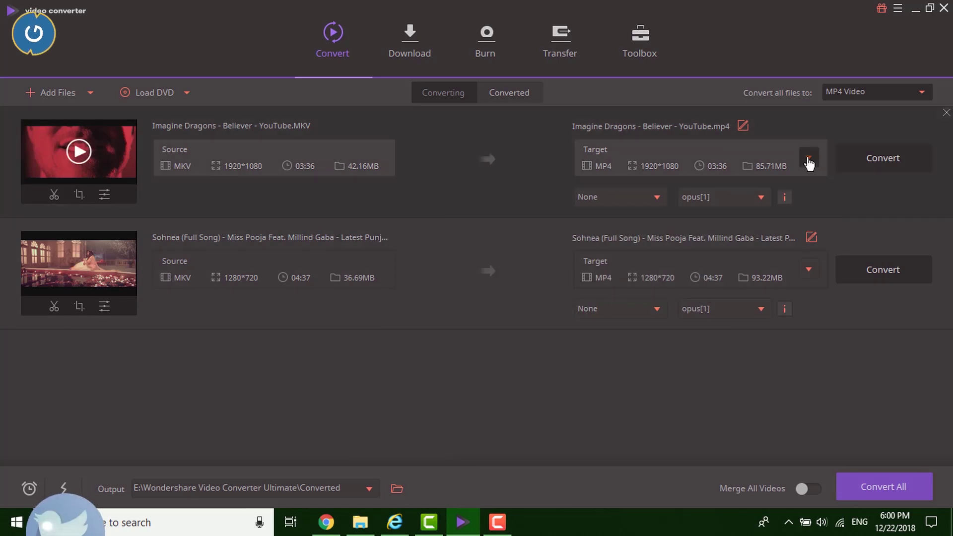
Edit the Same as source video preset to use the H264 encoder at 768*576 resolution
click(808, 158)
click(596, 194)
click(809, 231)
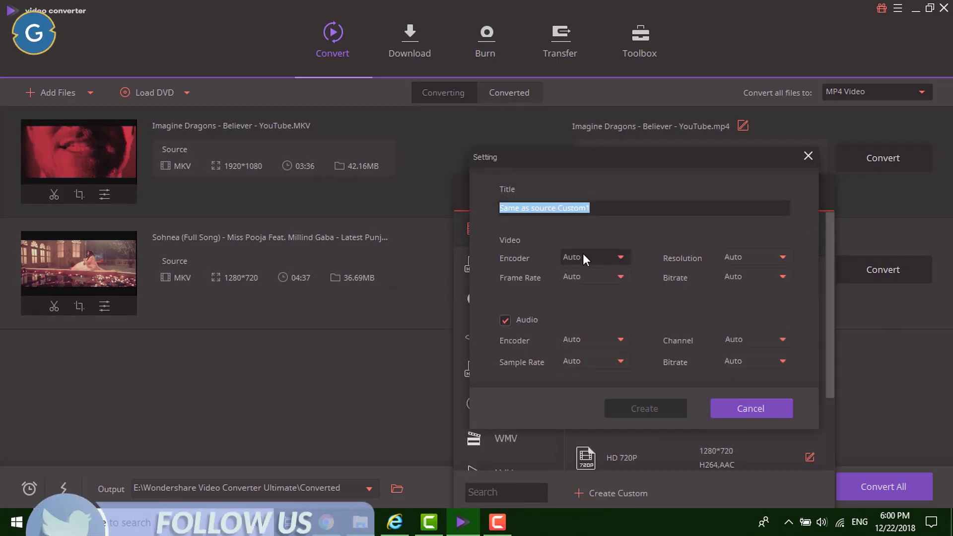
click(612, 257)
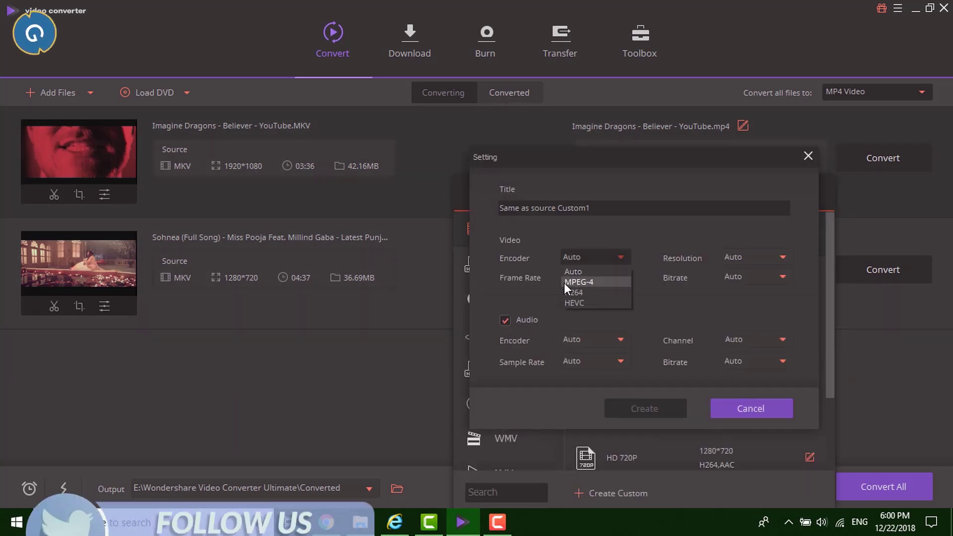
click(575, 292)
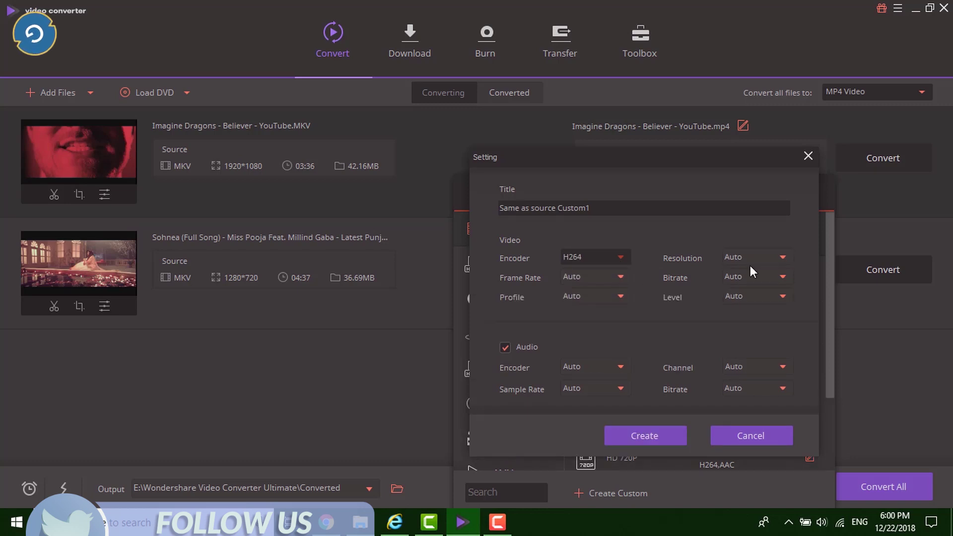
click(791, 259)
click(751, 348)
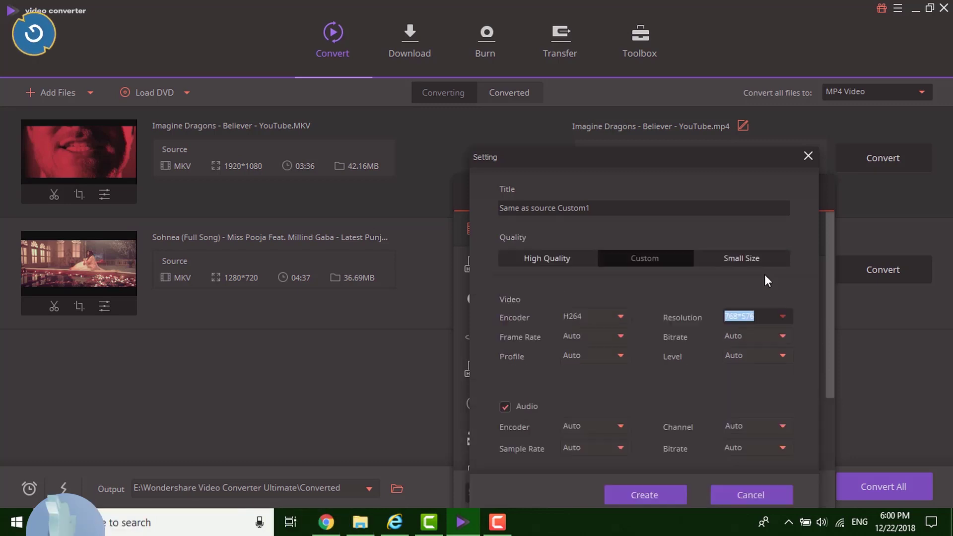
click(782, 336)
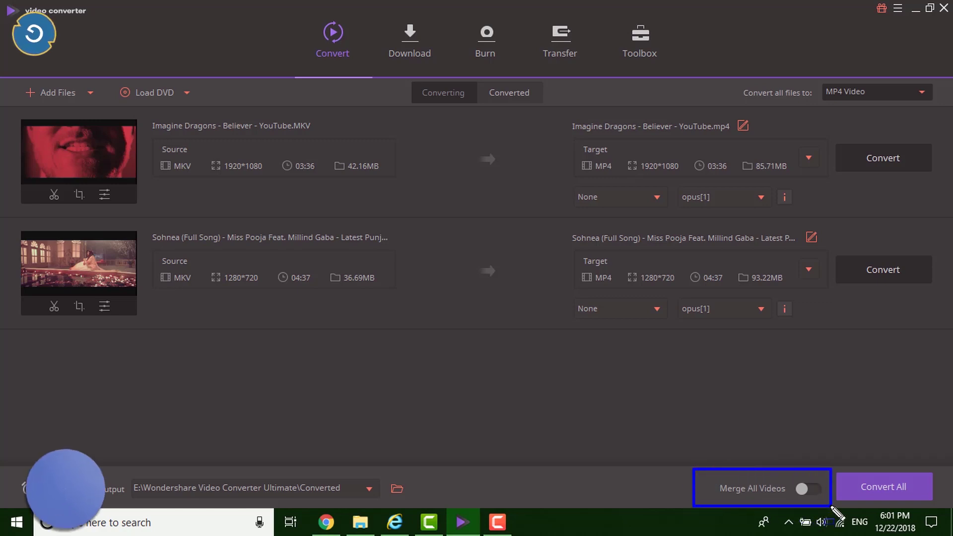
Try the Merge All Videos toggle, keeping both MKV files as separate MP4 conversions
click(804, 489)
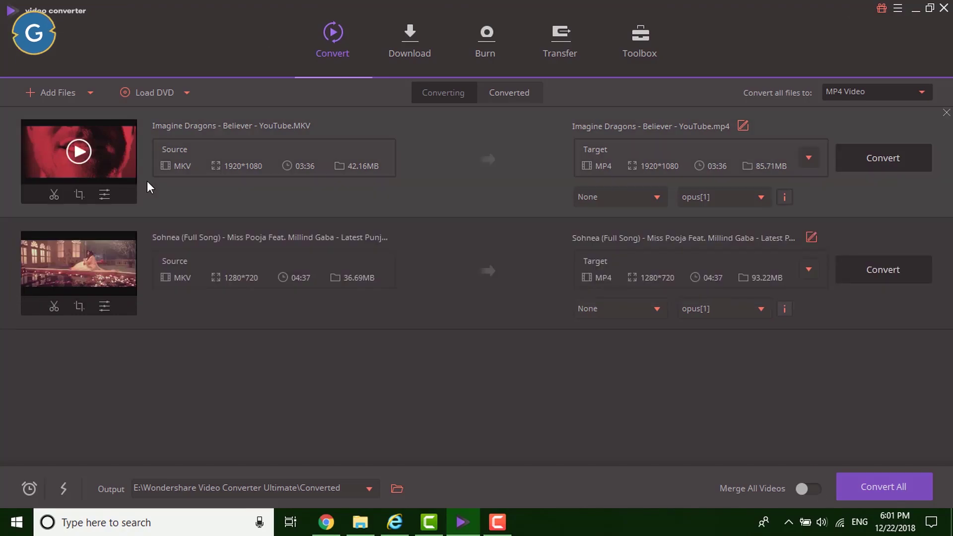
Open the Believer video's editor and browse its Crop, Effect, Watermark, Subtitle and Audio tabs
click(105, 194)
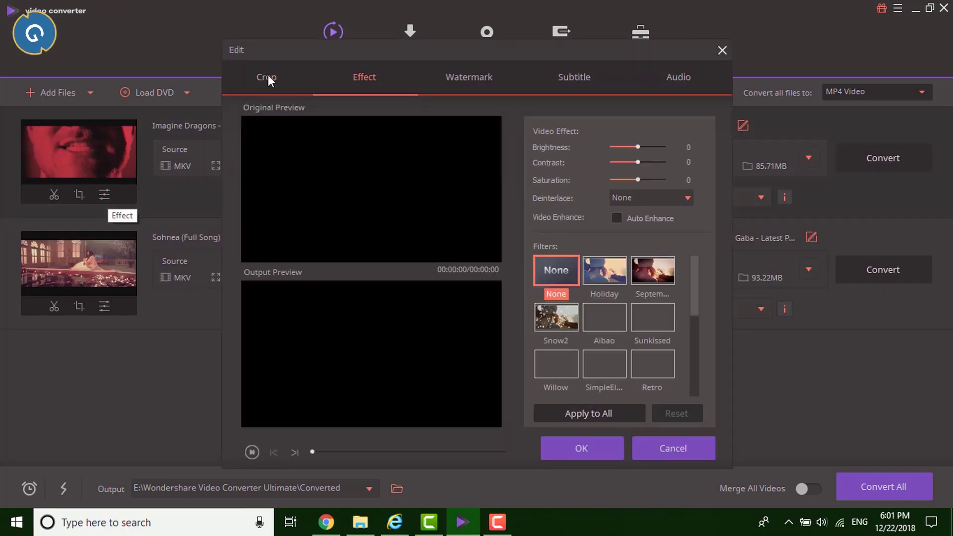
click(266, 78)
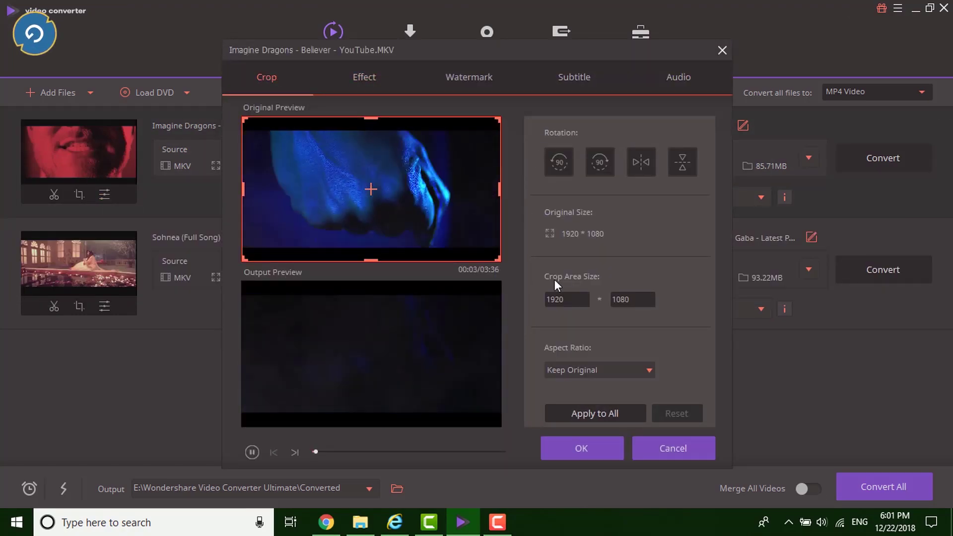
click(359, 75)
click(471, 75)
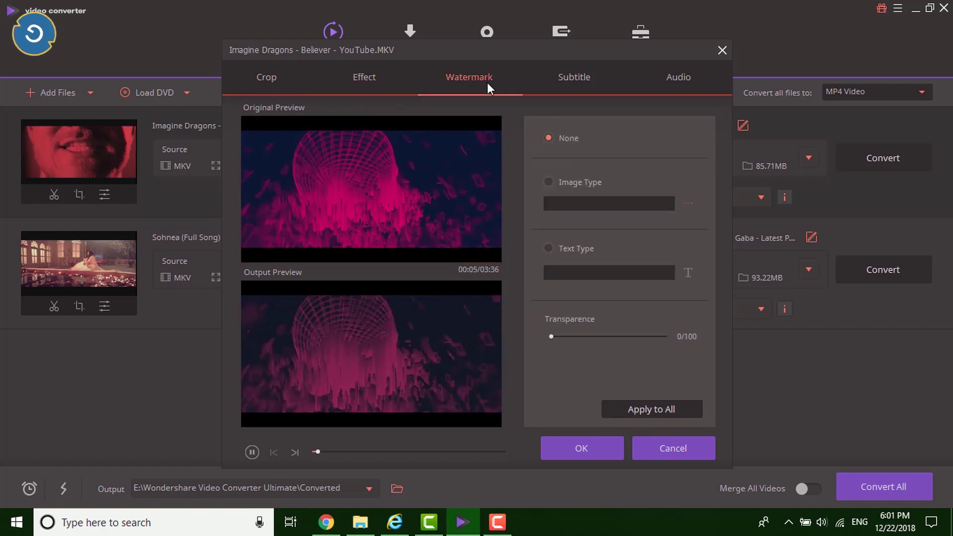
click(574, 78)
click(682, 78)
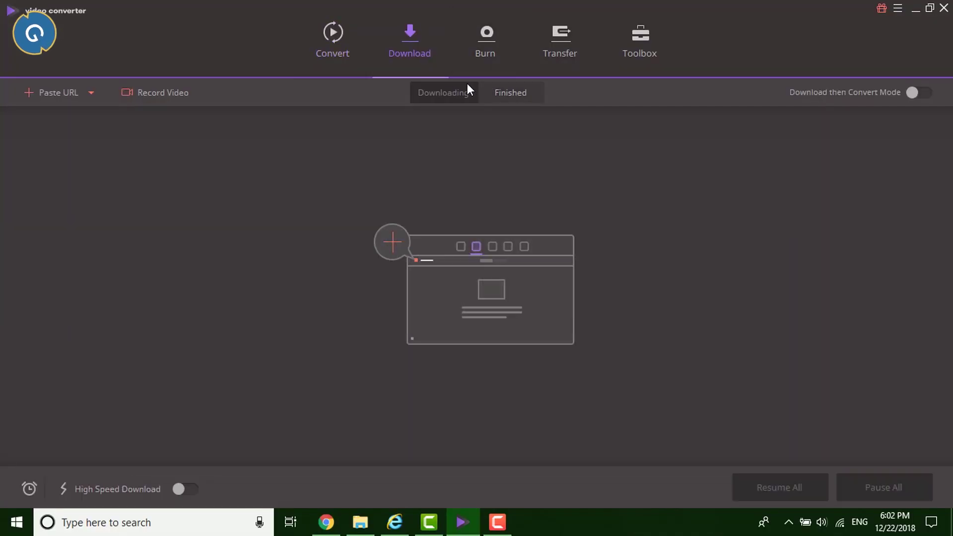
Paste the copied YouTube link with Paste URL to bring up its download options
click(52, 94)
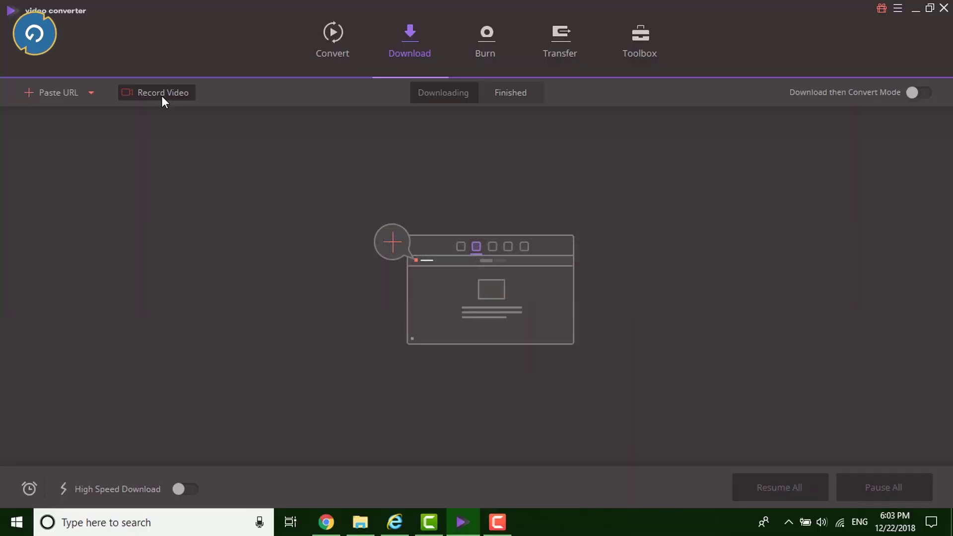
Launch Screen Recorder and shrink its capture frame to 934×439
click(162, 96)
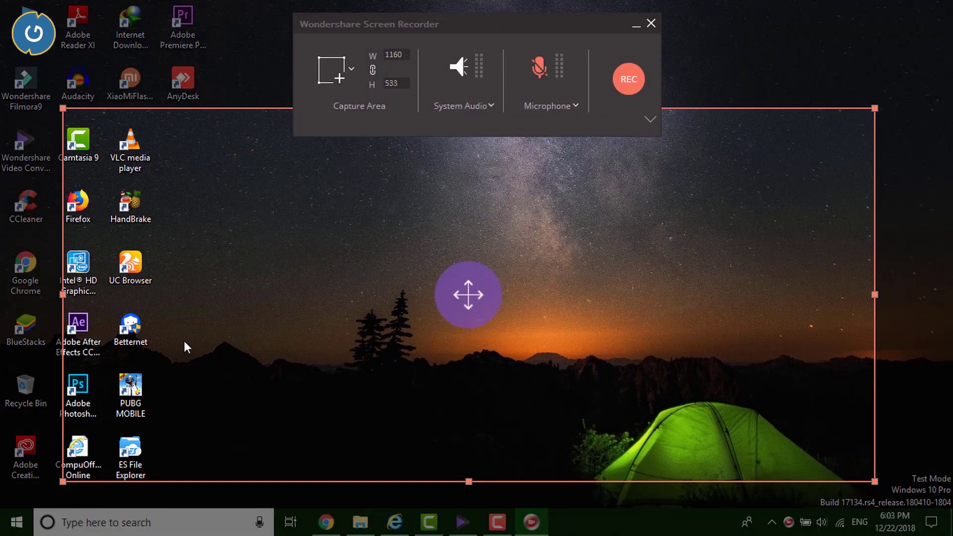
drag(62, 484, 221, 416)
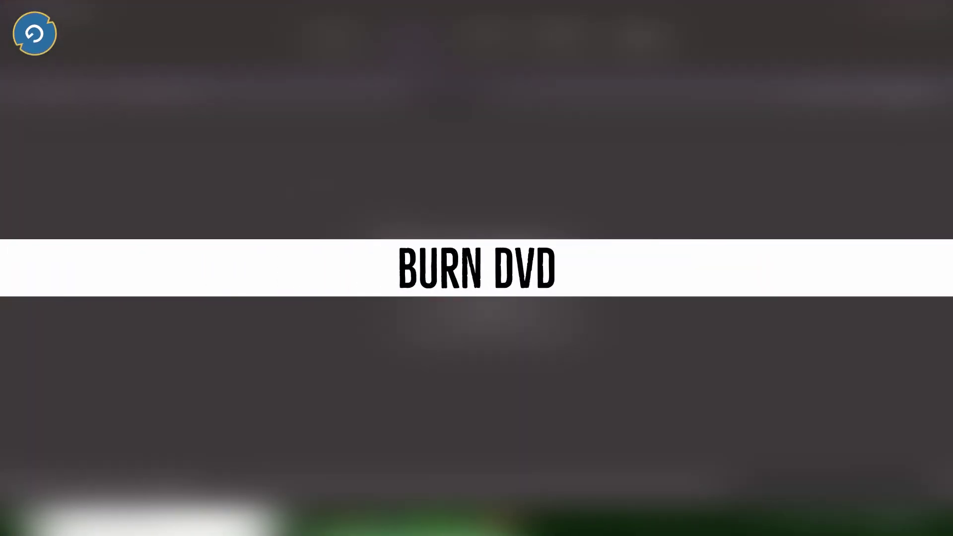
Switch to the Burn section for burning files to DVD
click(487, 45)
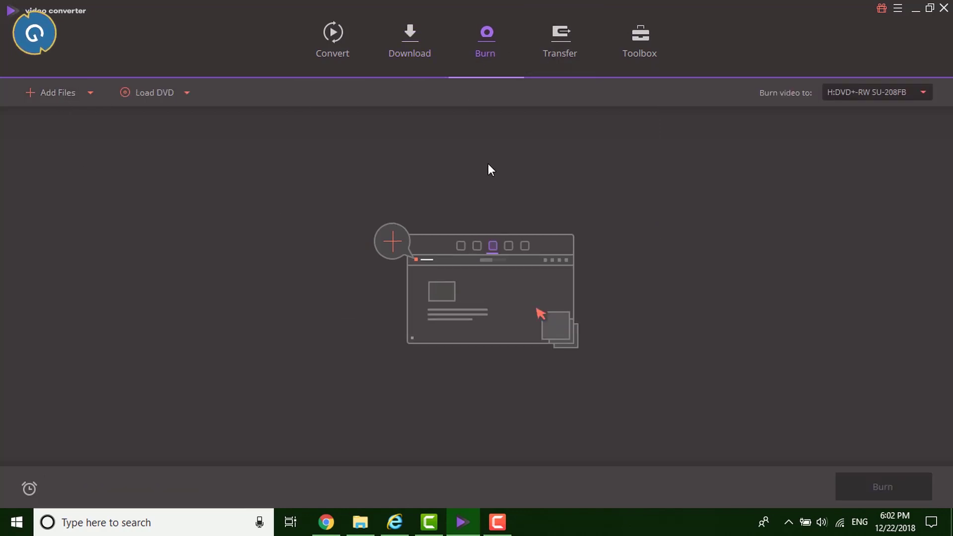
mouse_move(450, 9)
mouse_down()
mouse_move(465, 51)
mouse_move(532, 74)
mouse_move(524, 75)
mouse_up()
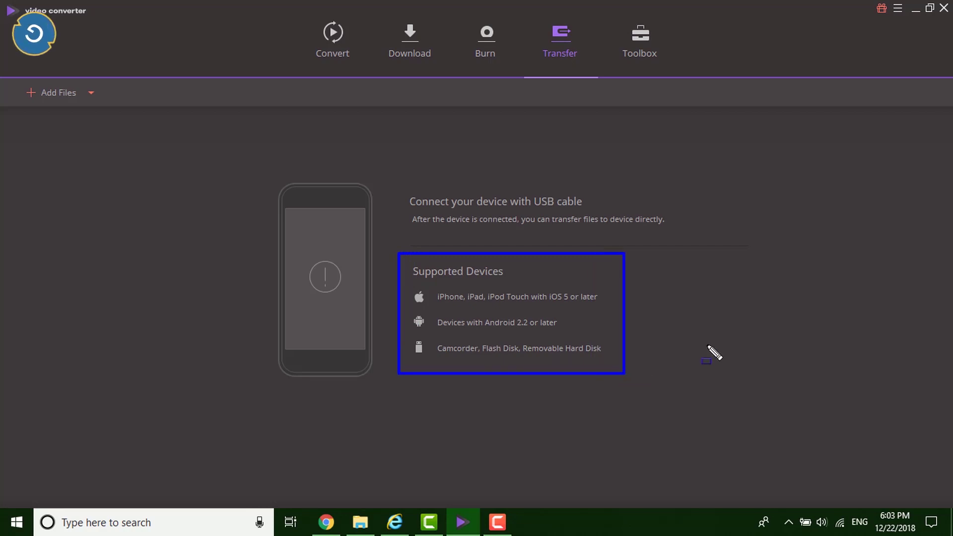
Leave the Transfer section and switch to the Toolbox of extra tools
key(Escape)
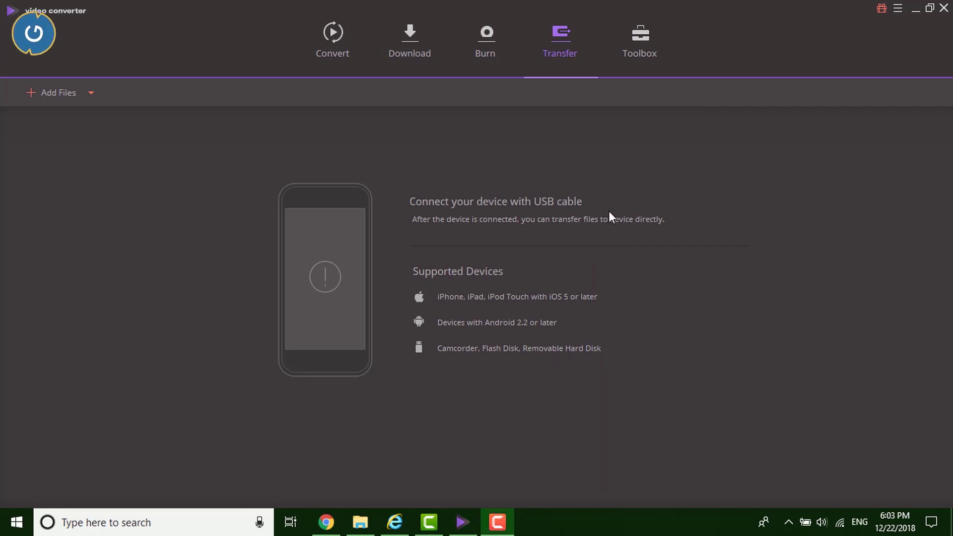
click(651, 40)
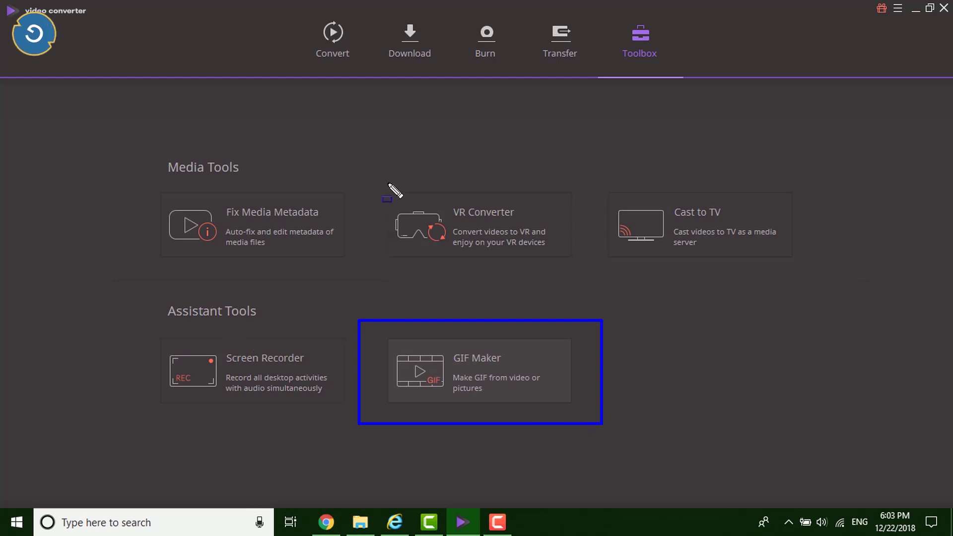
Drag across two areas of the Toolbox window
mouse_move(387, 182)
mouse_down()
mouse_move(497, 272)
mouse_move(587, 272)
mouse_up()
mouse_move(610, 185)
mouse_down()
mouse_move(631, 255)
mouse_move(778, 291)
mouse_move(786, 277)
mouse_up()
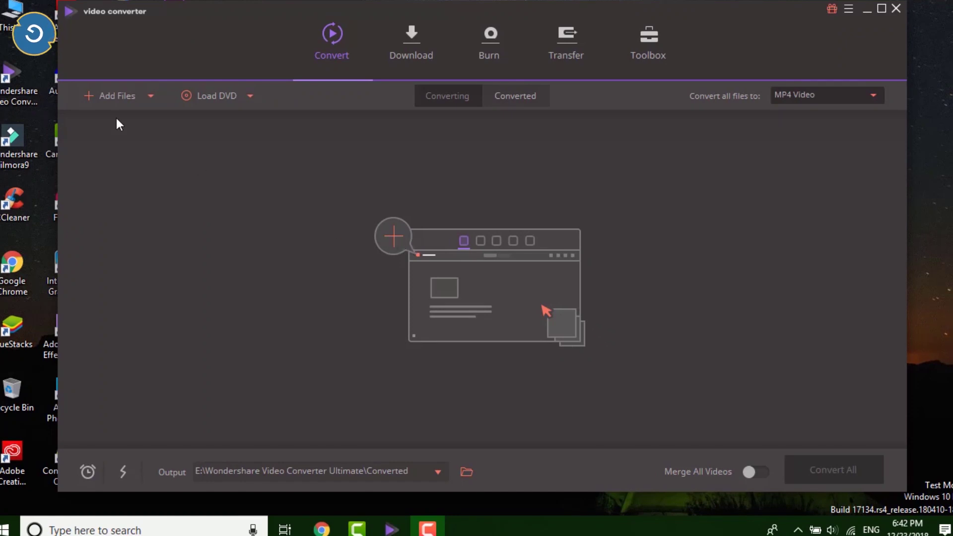
Add 'ASUS ZenFone Max Pro M2 - Official Teaser.mov' to the conversion list
click(117, 96)
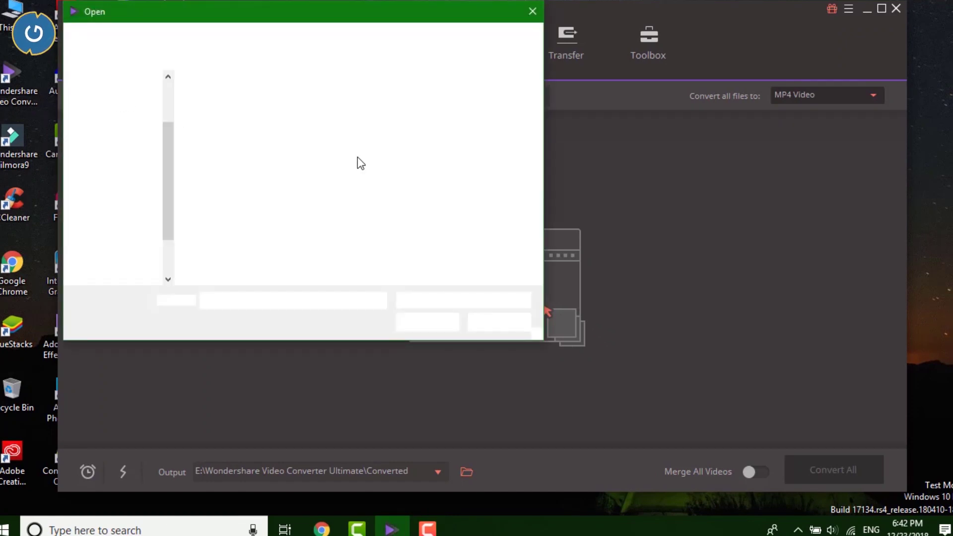
click(427, 320)
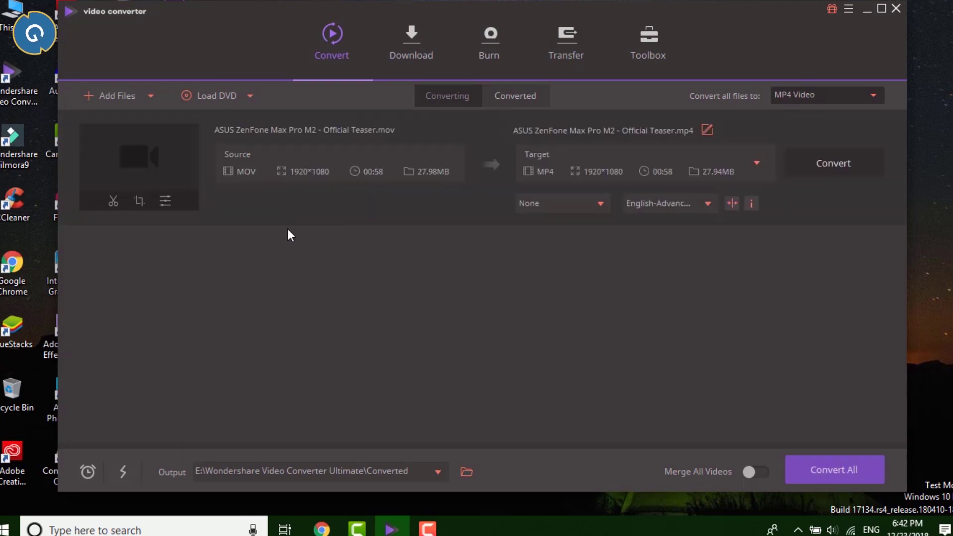
drag(208, 159, 268, 191)
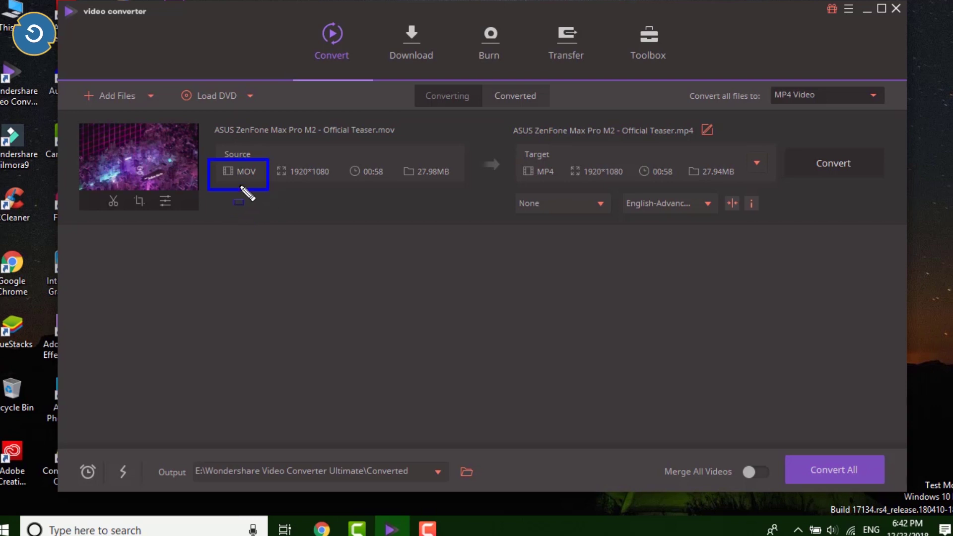
key(Escape)
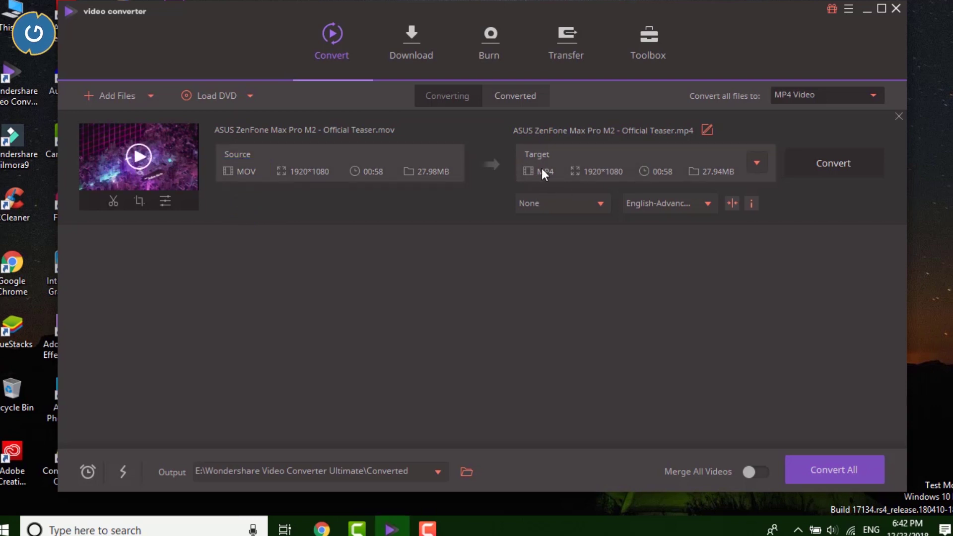
Keep MP4 as the target format and start converting the ASUS teaser
click(752, 169)
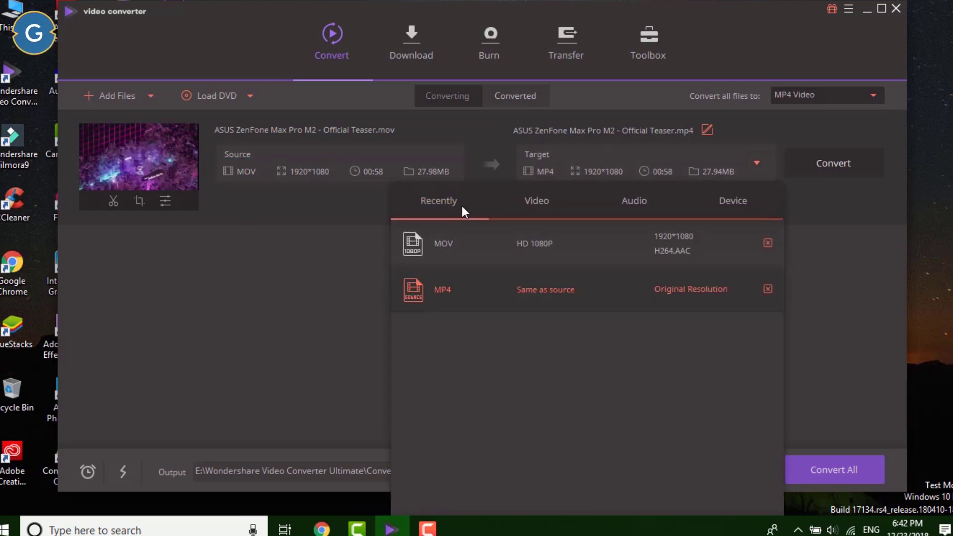
click(534, 201)
scroll(463, 287, down, 5)
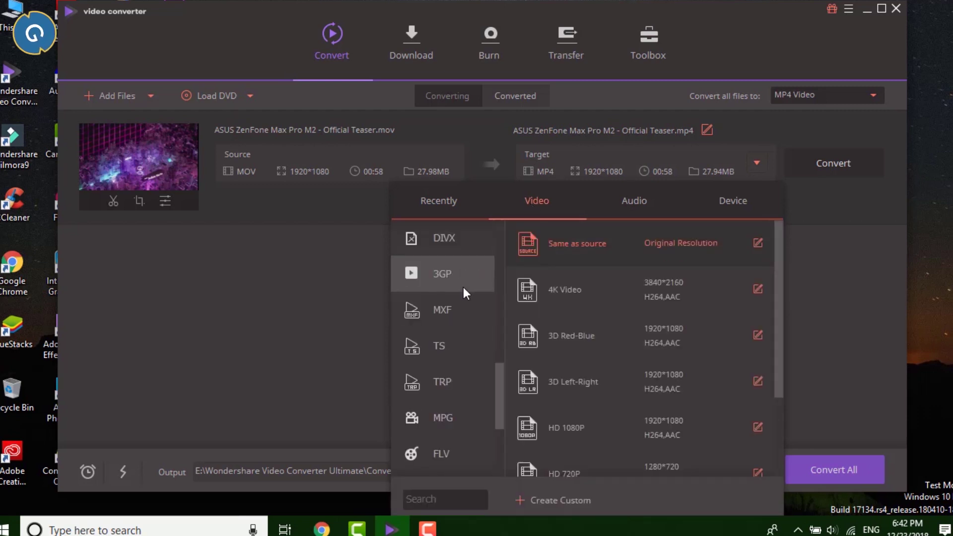
scroll(463, 287, up, 5)
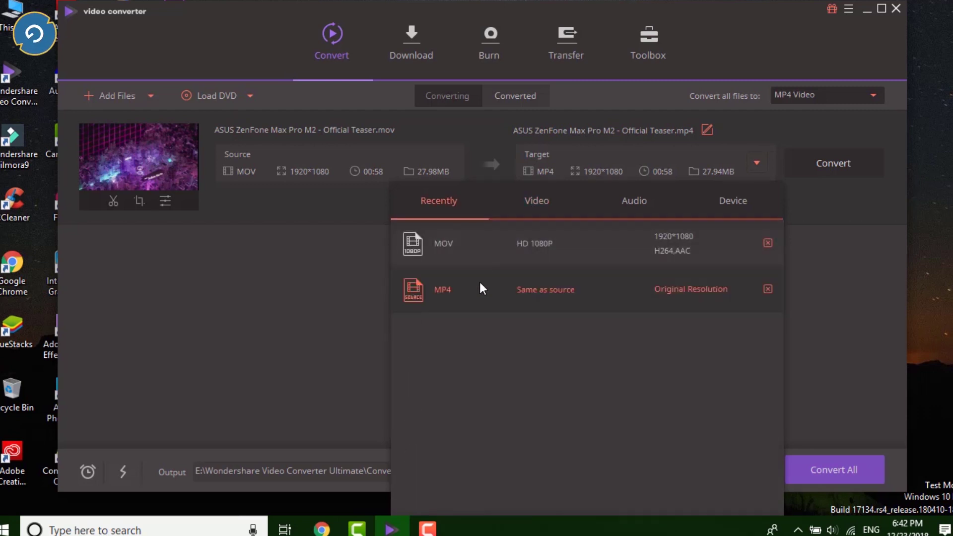
click(566, 223)
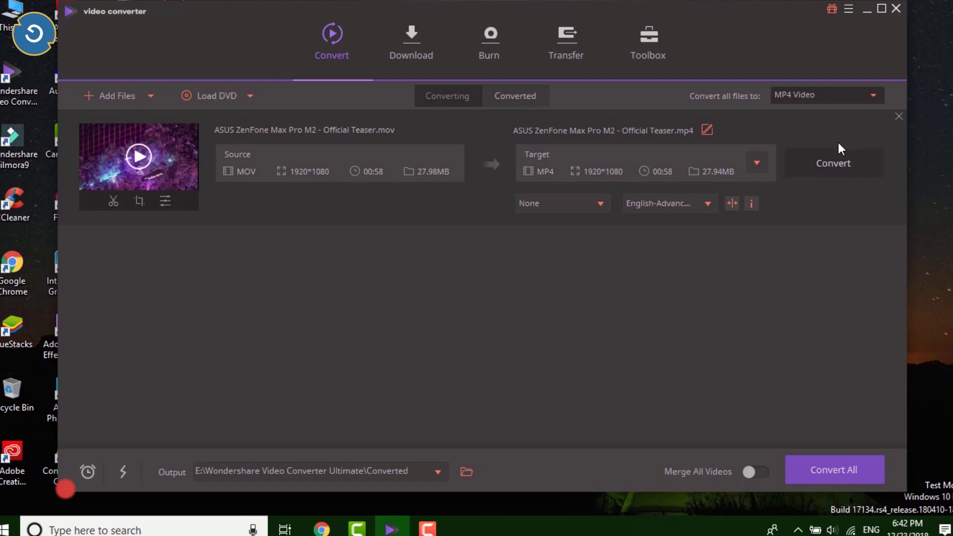
click(836, 165)
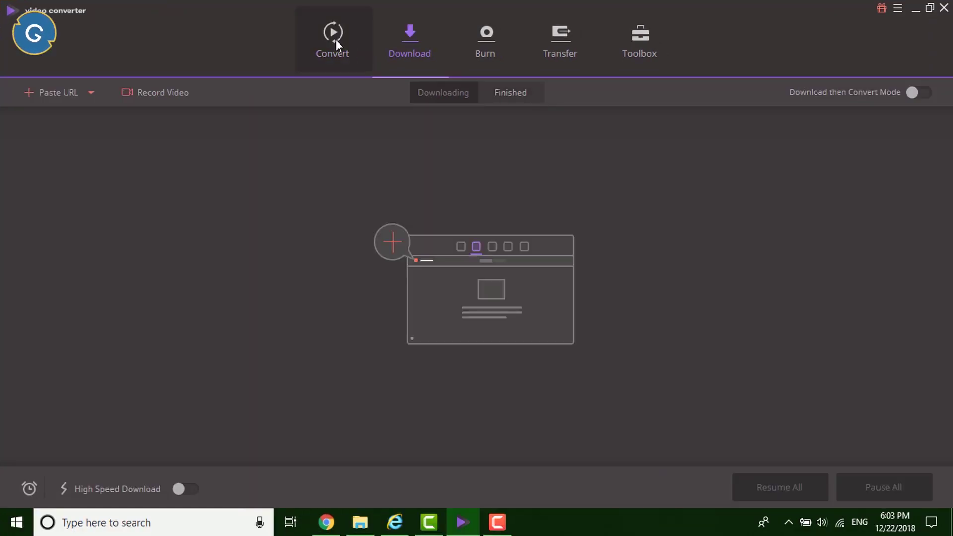
Show the list of files queued for conversion
click(335, 41)
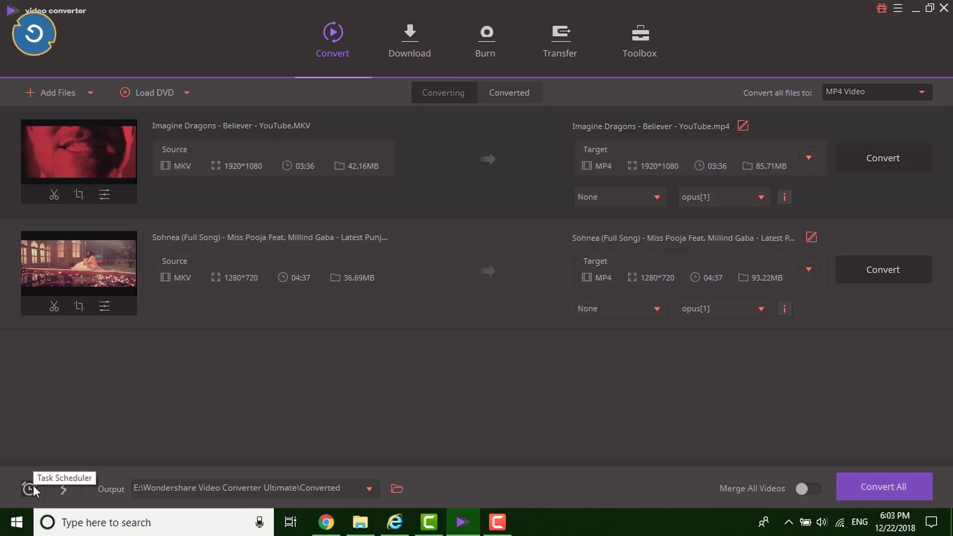
click(33, 484)
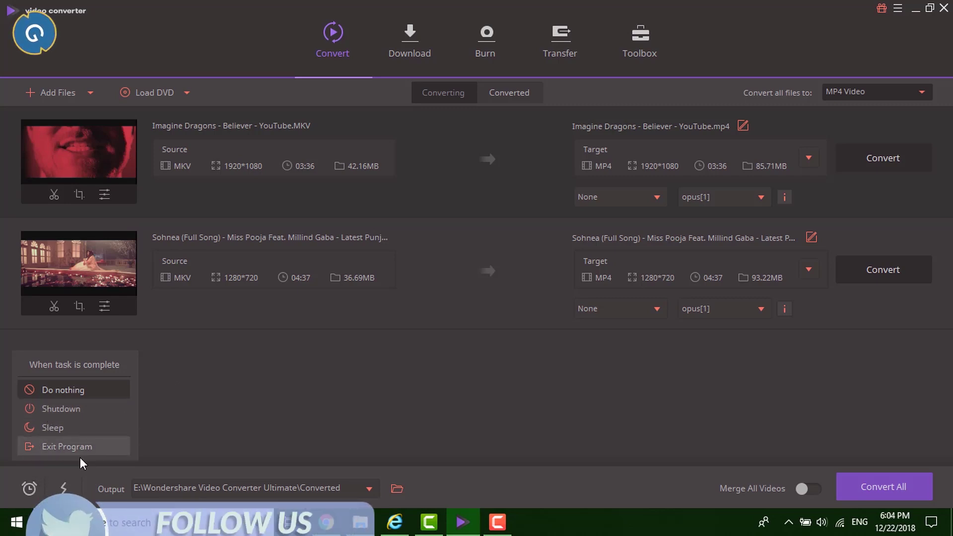
click(64, 489)
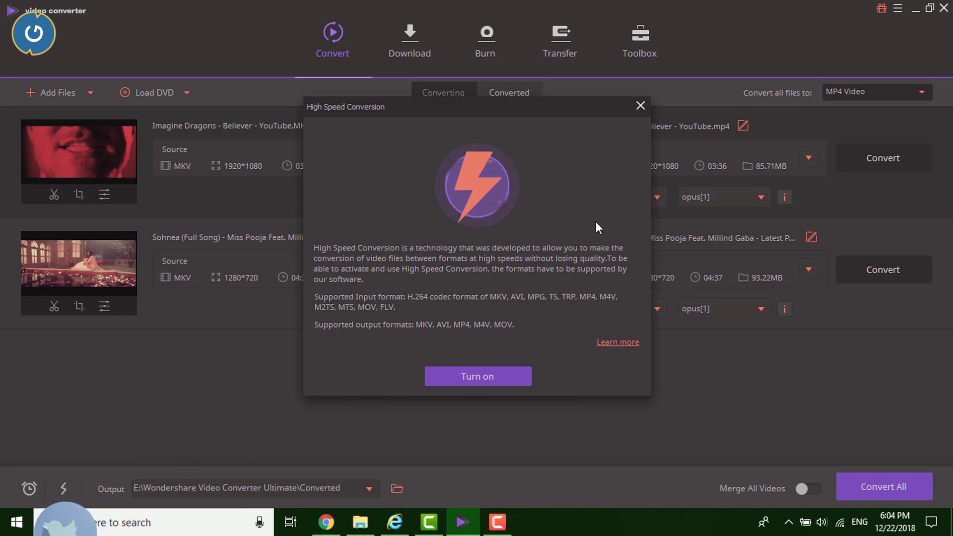
click(640, 106)
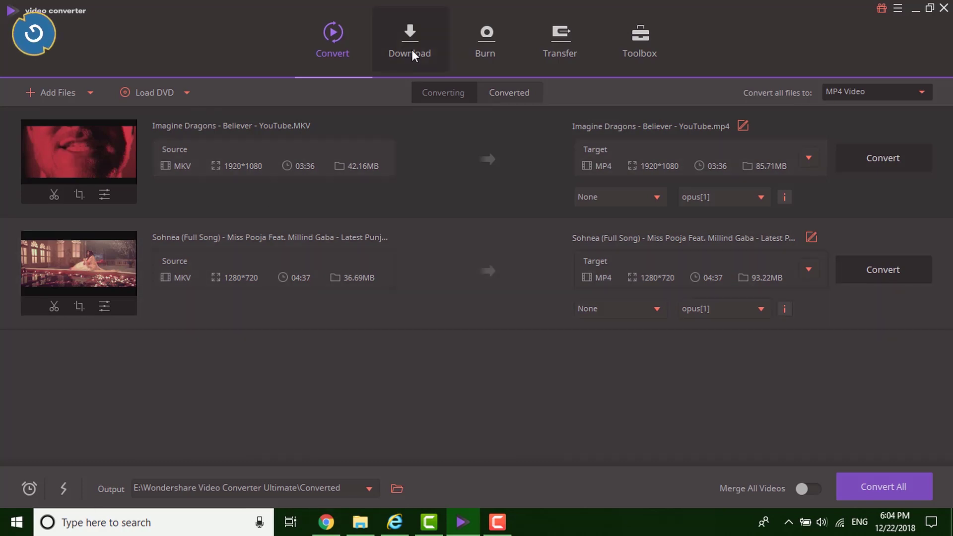
click(412, 49)
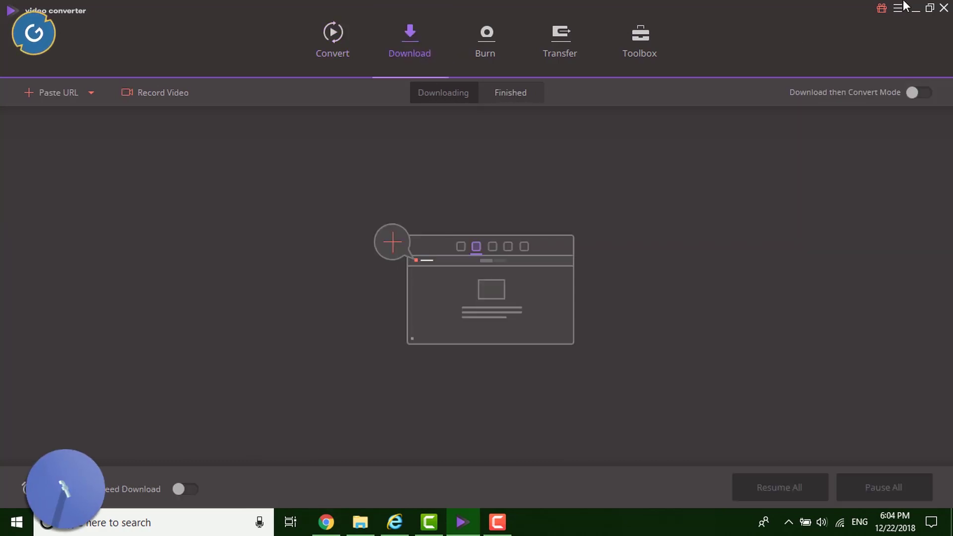
Restore the converter to a smaller window over the desktop
click(923, 8)
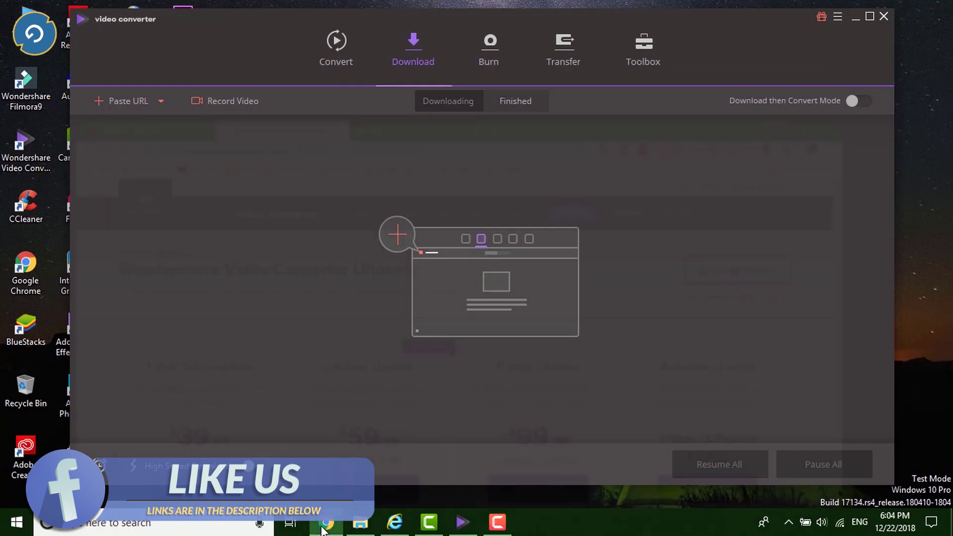
Scroll the Wondershare buy page to the $89.95 Filmora bundle offer
scroll(932, 200, down, 3)
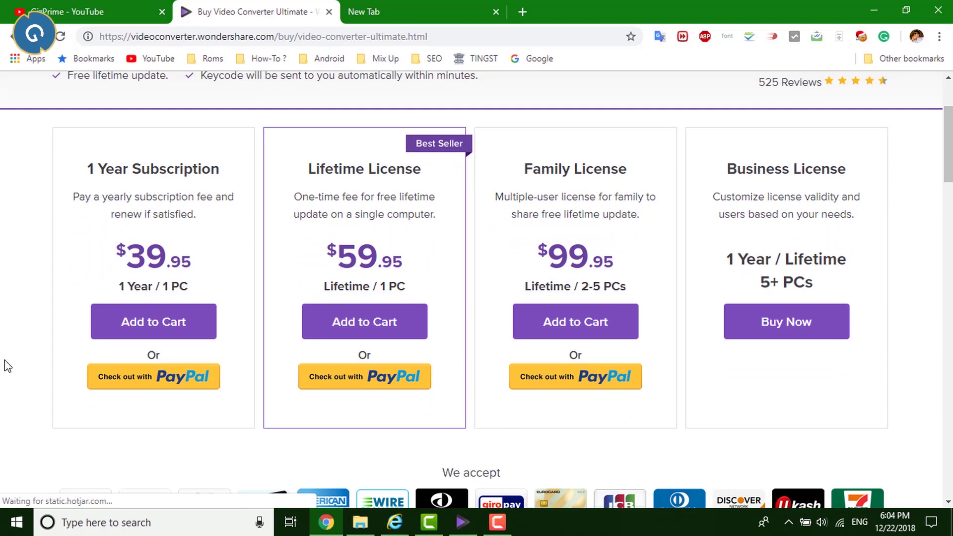
scroll(23, 350, down, 15)
scroll(28, 360, up, 3)
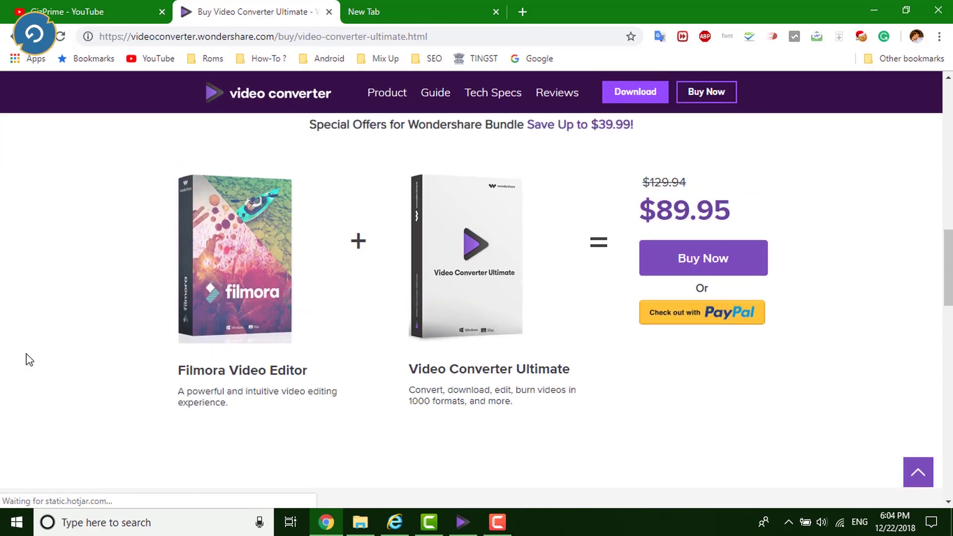